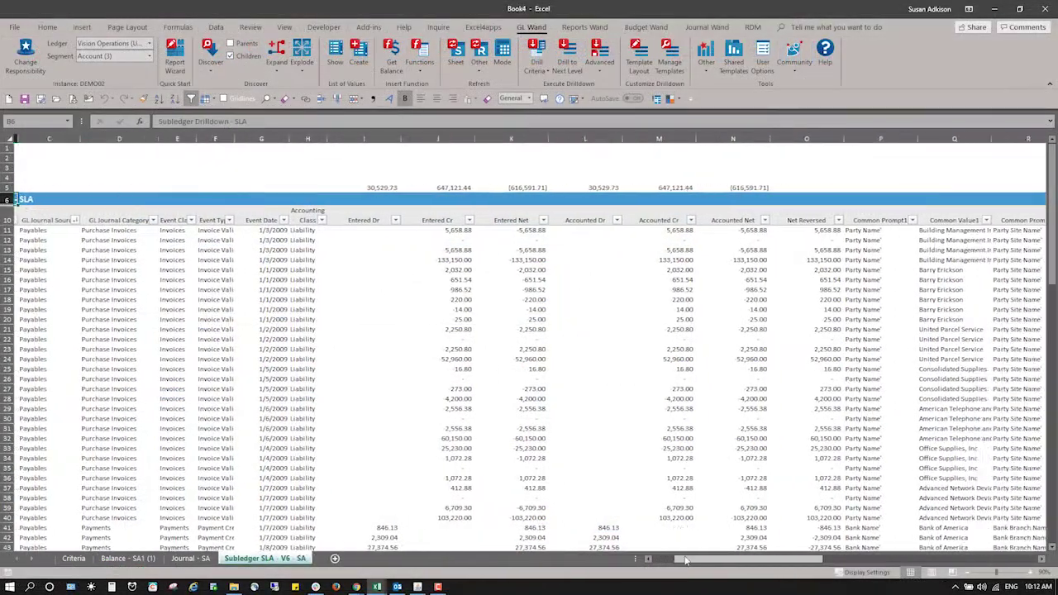
- Bring up the Edit Report Layout dialog for the Material Stock Quantity and Value by Key Date report
{"action": "left_click_drag", "start_coordinate": [715, 561], "coordinate": [773, 547]}
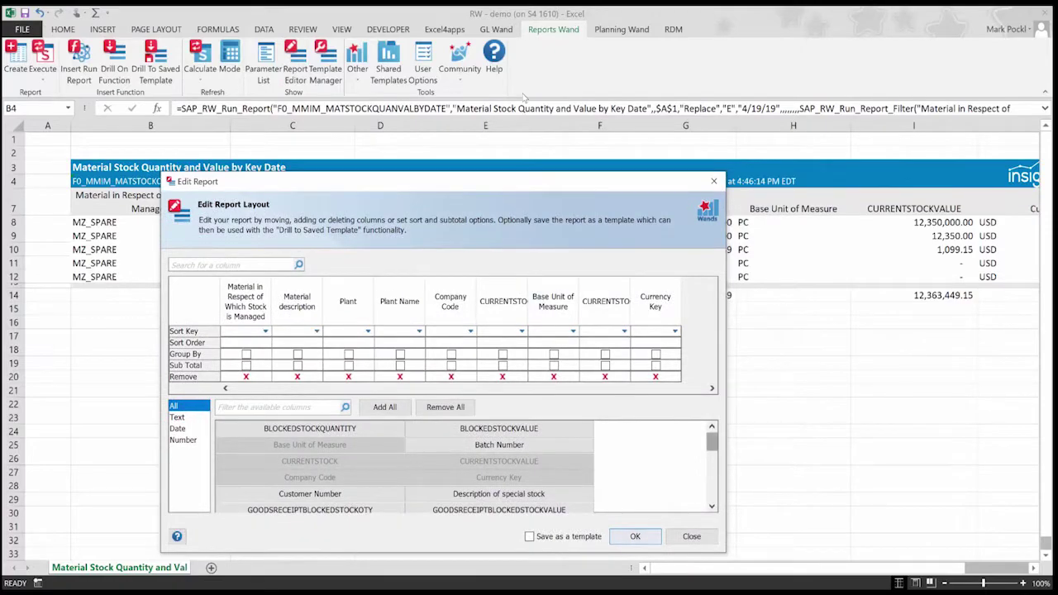
- Scroll the stock report and narrow the Stock Quantity selection to its top rows
{"action": "scroll", "coordinate": [405, 465], "scroll_direction": "down", "scroll_amount": 3}
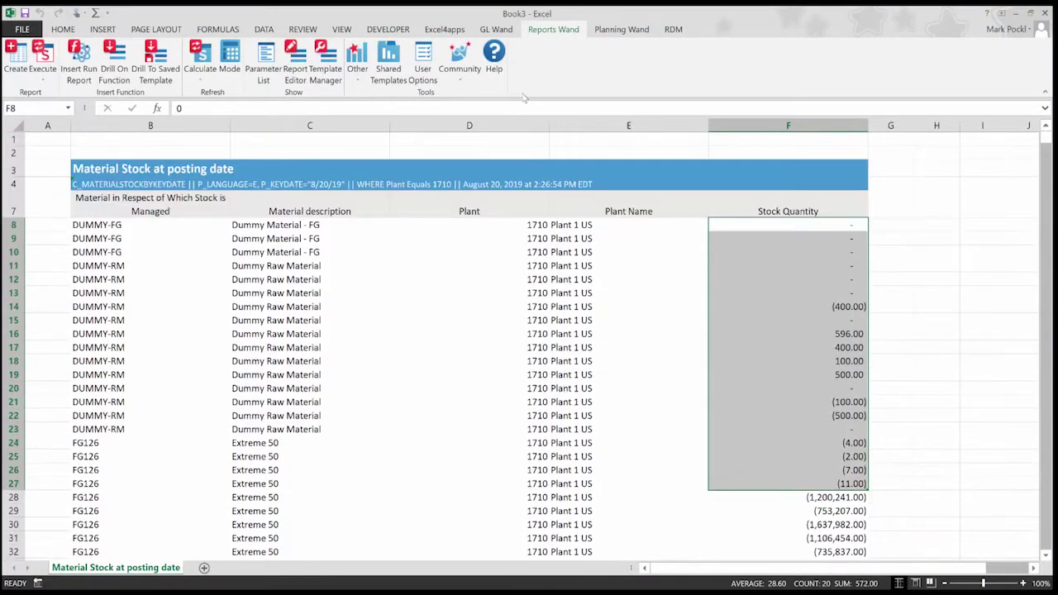
{"action": "key", "text": "shift+Up"}
{"action": "key", "text": "shift+Up"}
{"action": "key", "text": "shift+Up"}
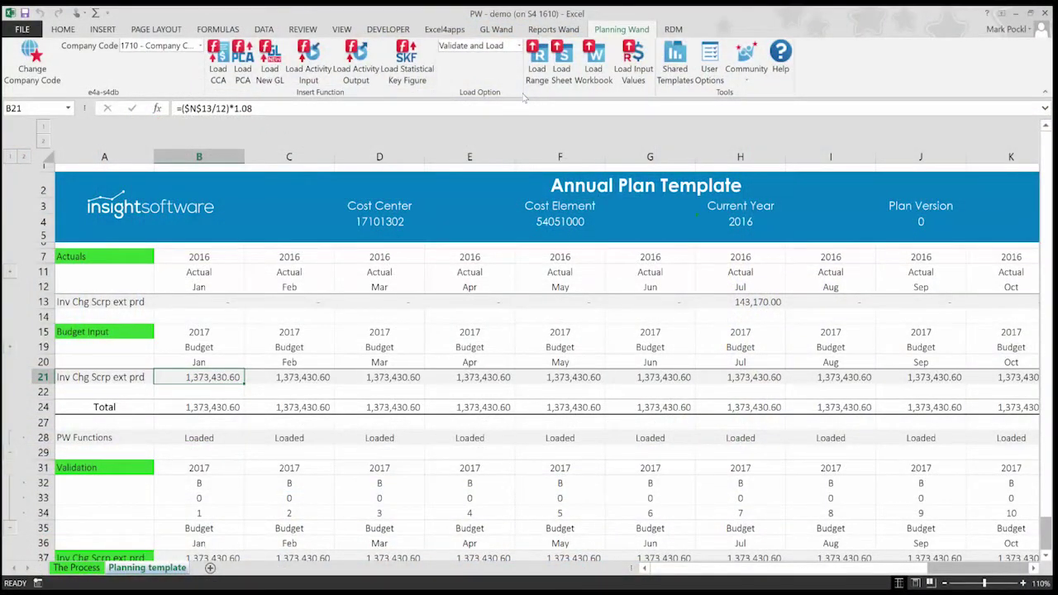
- Check the Version parameter values, then refresh all 182 calculations on the Budget Load Sheet
{"action": "scroll", "coordinate": [523, 97], "scroll_direction": "down", "scroll_amount": 1}
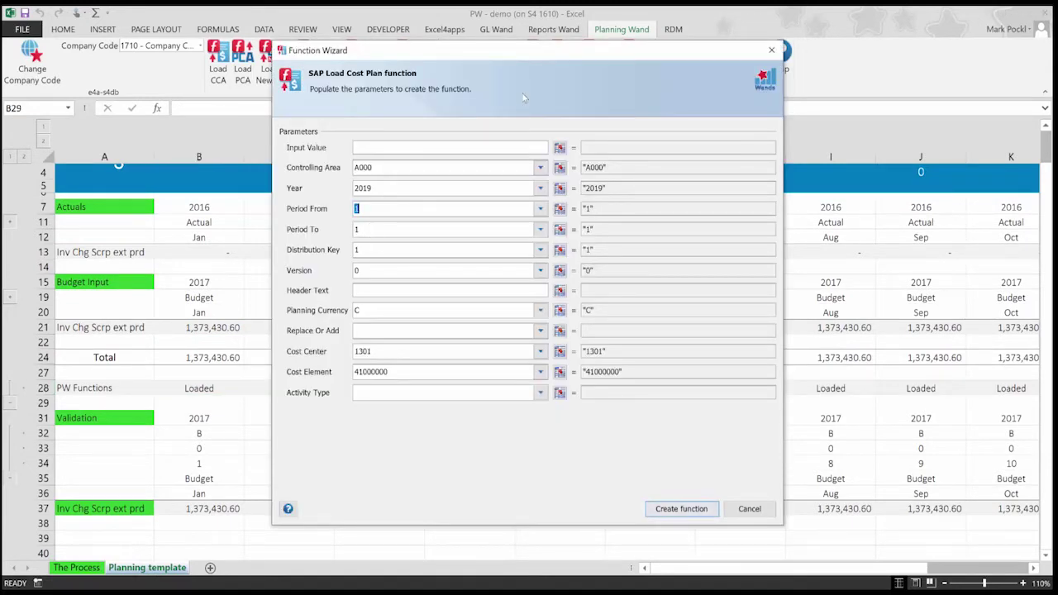
{"action": "key", "text": "Tab"}
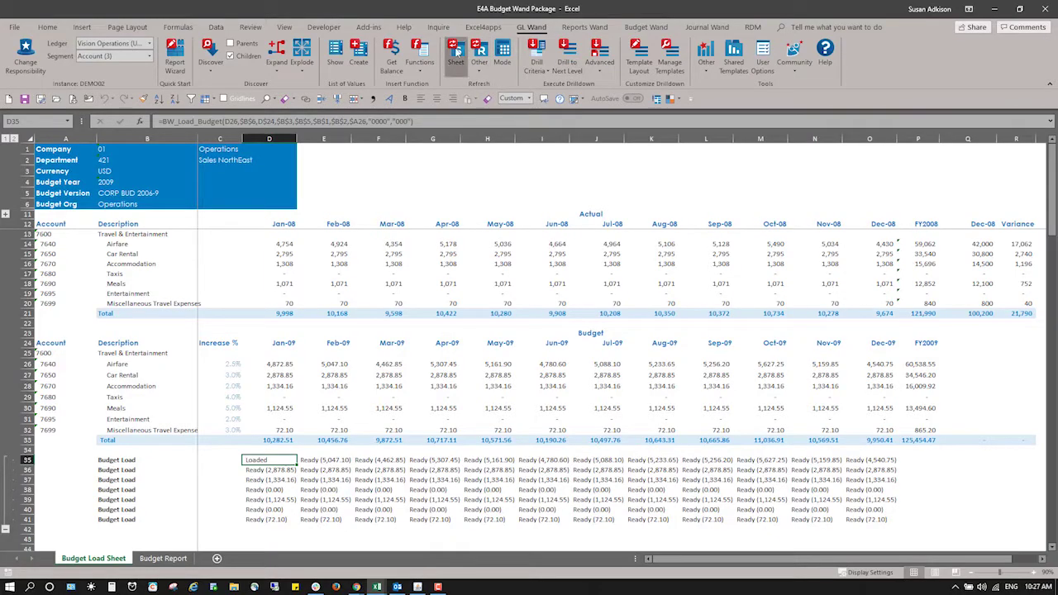
{"action": "left_click", "coordinate": [456, 51]}
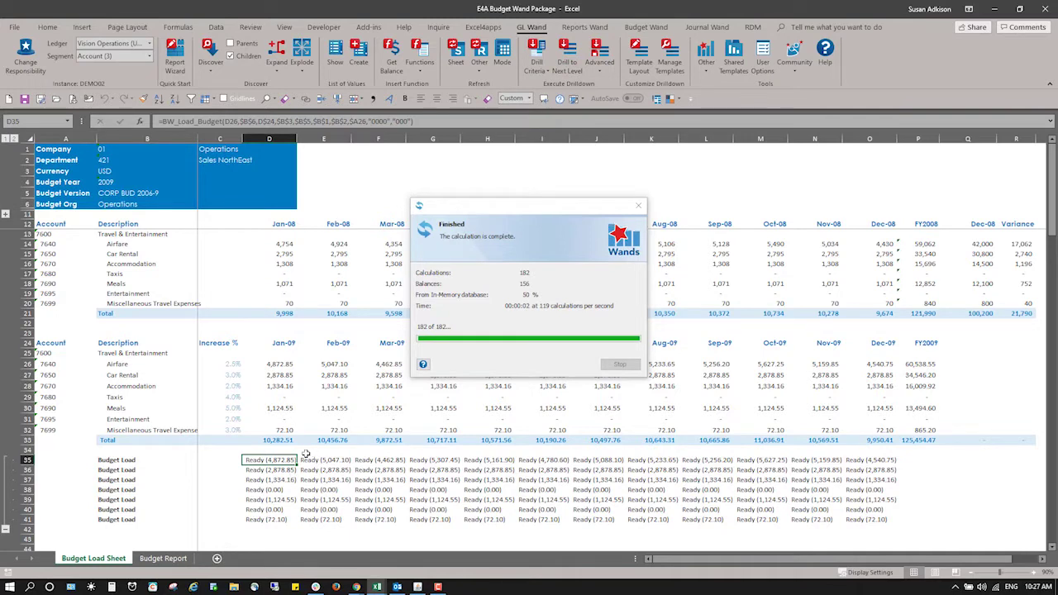
- Upload the Budget Load Sheet's budget lines with Budget Wand's Sheet upload
{"action": "left_click", "coordinate": [641, 28]}
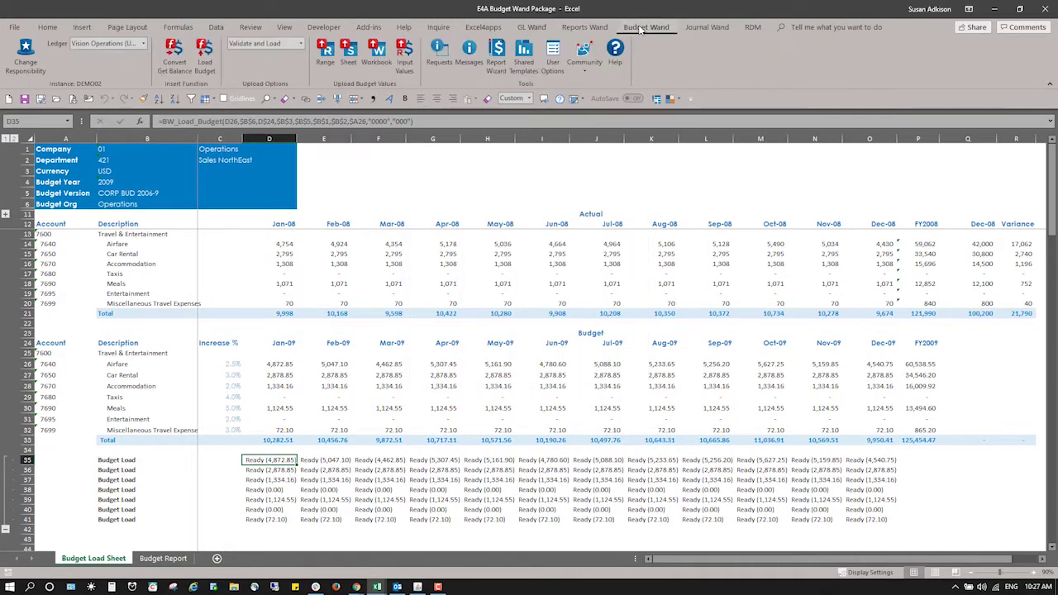
{"action": "left_click", "coordinate": [349, 54]}
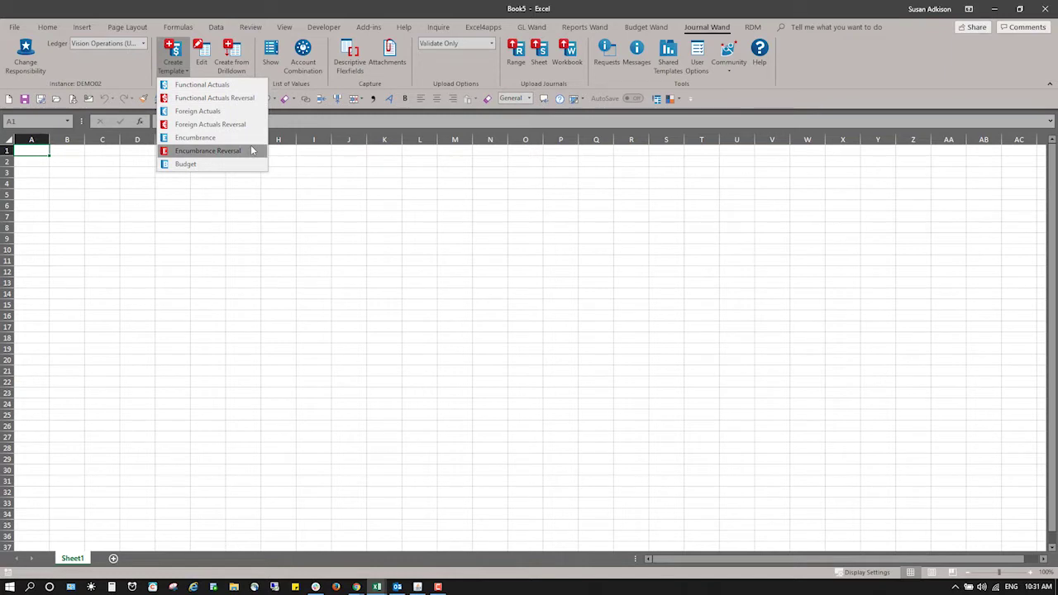
- Create a Functional Actuals journal template with Accounting Date removed from the journal header
{"action": "left_click", "coordinate": [180, 86]}
{"action": "left_click_drag", "start_coordinate": [380, 176], "coordinate": [158, 156]}
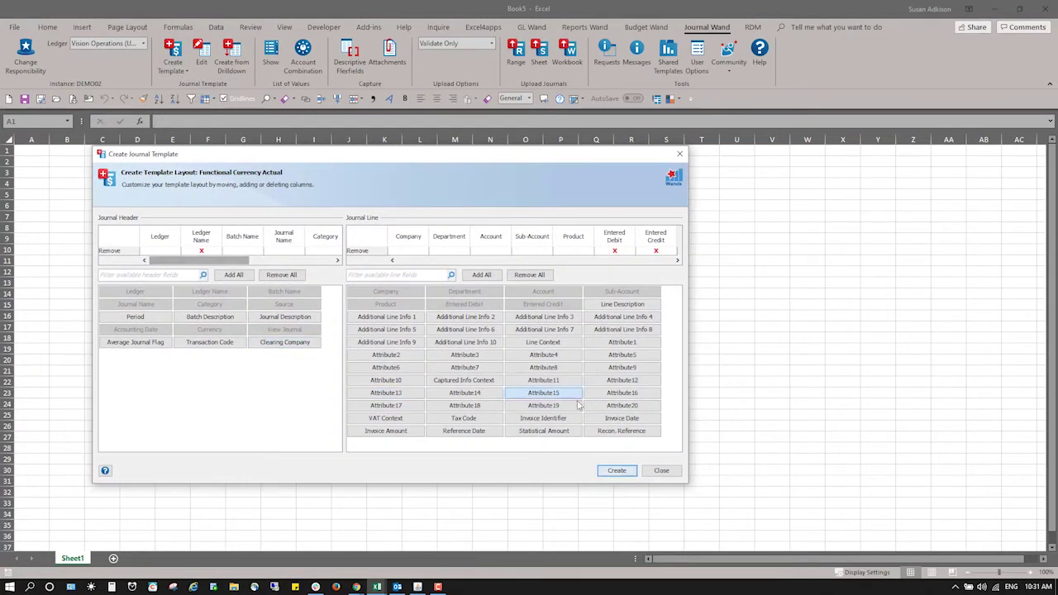
{"action": "mouse_move", "coordinate": [688, 486]}
{"action": "left_mouse_down"}
{"action": "mouse_move", "coordinate": [777, 513]}
{"action": "mouse_move", "coordinate": [843, 515]}
{"action": "left_mouse_up"}
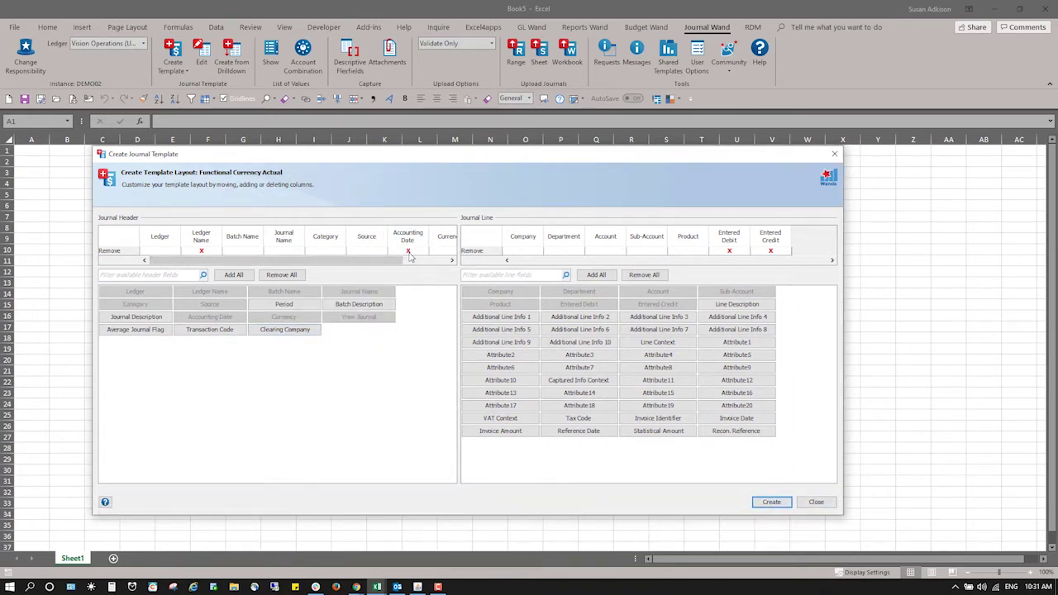
{"action": "left_click", "coordinate": [408, 252]}
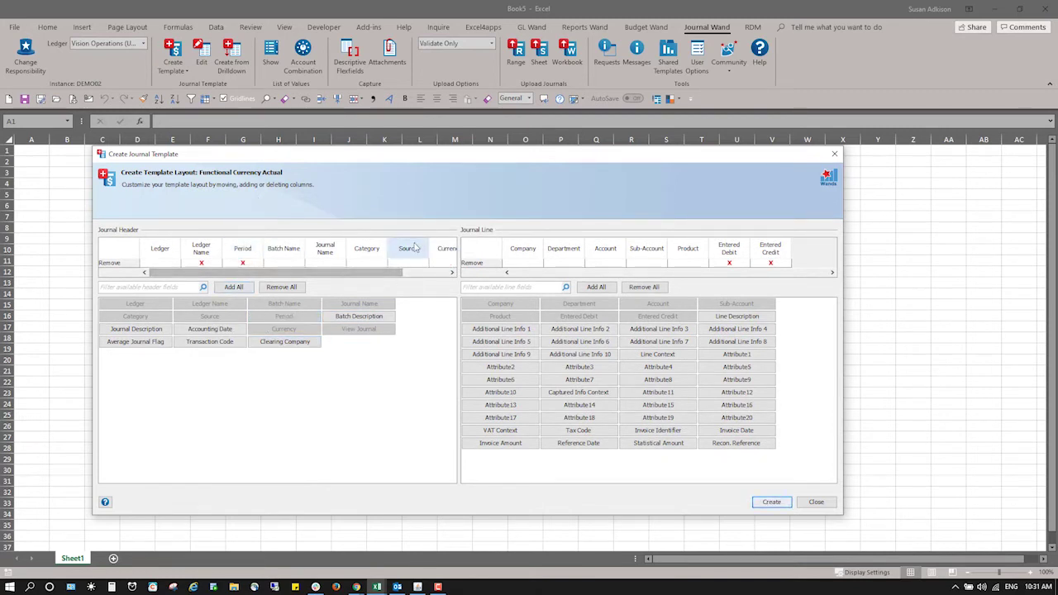
{"action": "left_click", "coordinate": [773, 502]}
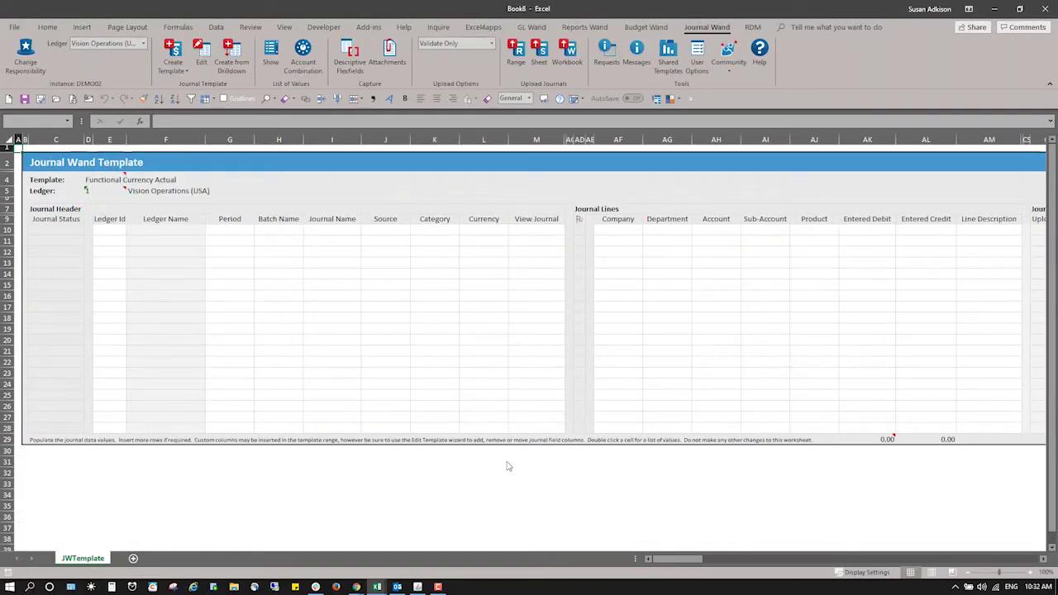
- Set ledger 1, Vision Operations (USA), and enter Test JW as batch and journal name
{"action": "left_click", "coordinate": [107, 229]}
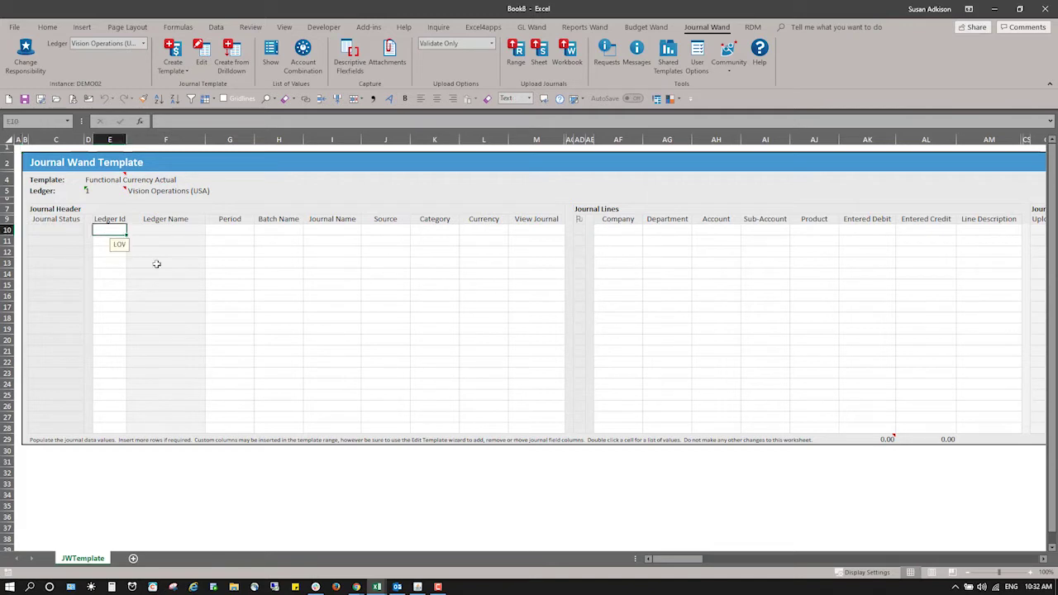
{"action": "double_click", "coordinate": [105, 231]}
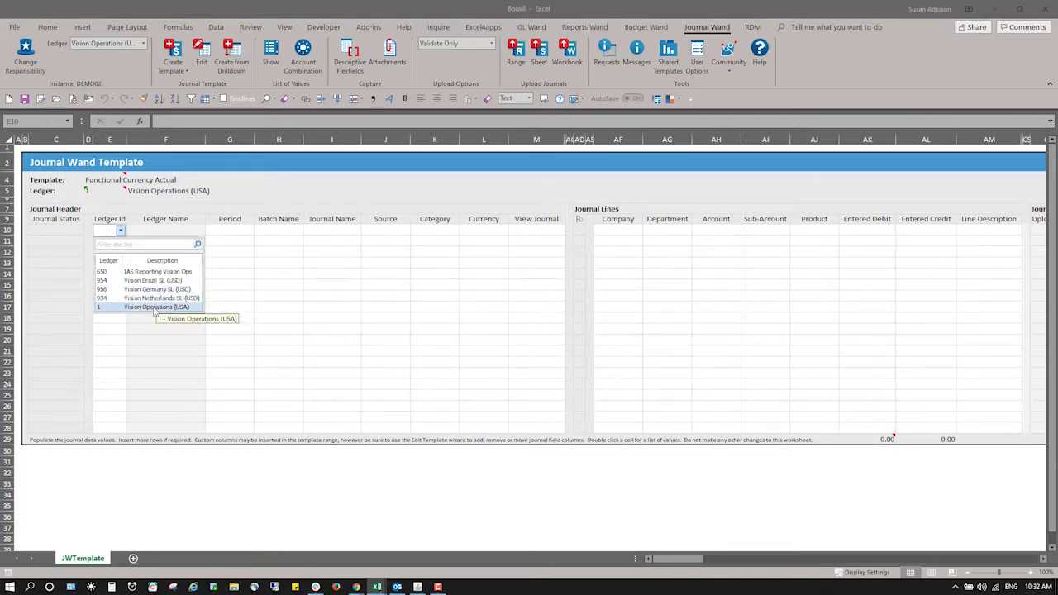
{"action": "left_click", "coordinate": [154, 307]}
{"action": "left_click", "coordinate": [279, 230]}
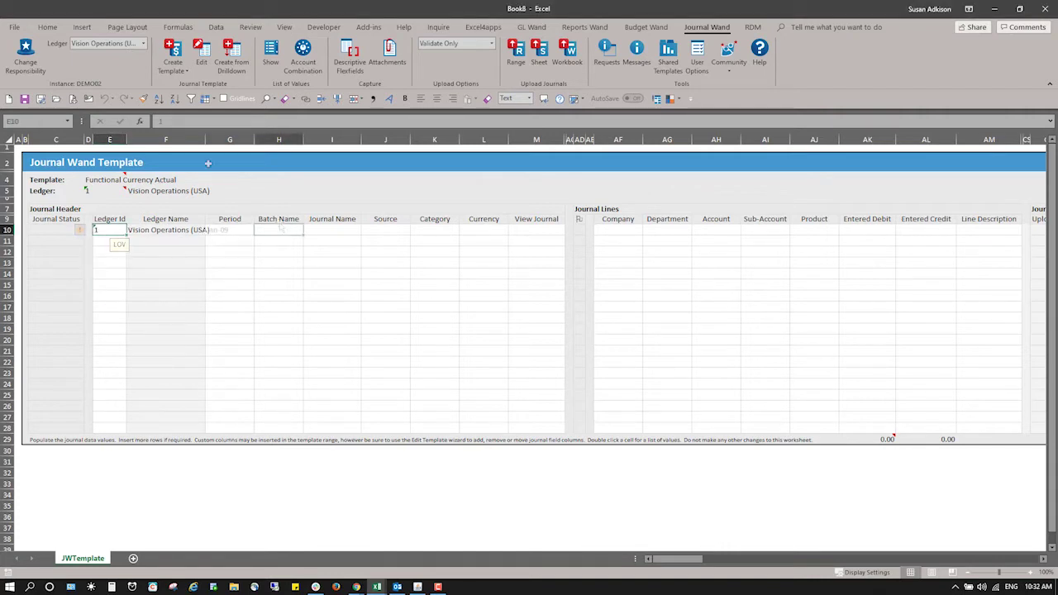
{"action": "type", "text": "Test JW"}
{"action": "key", "text": "Tab"}
{"action": "type", "text": "Test JW"}
{"action": "key", "text": "Tab"}
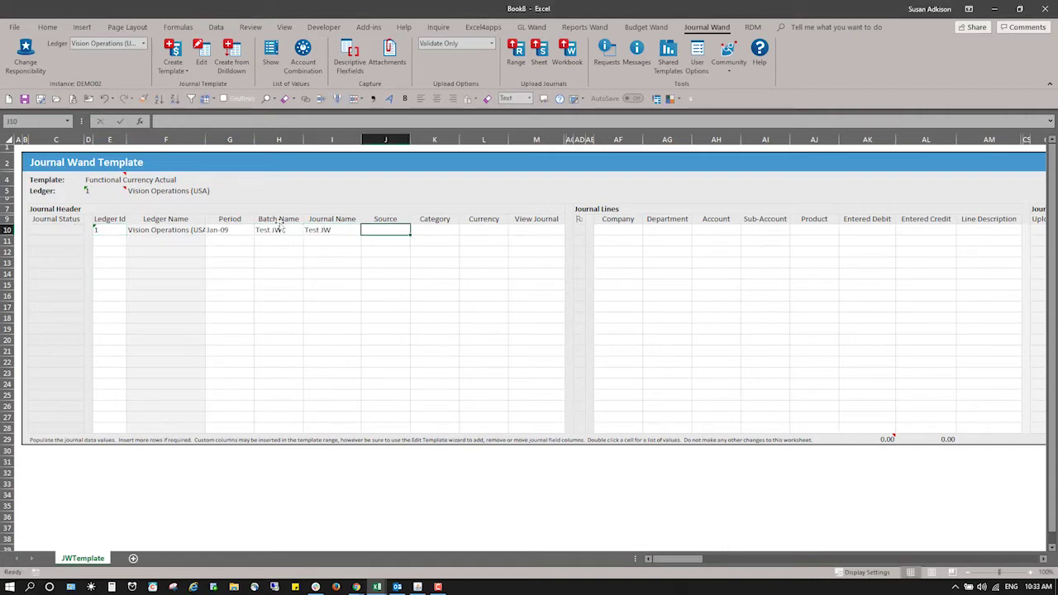
- Choose Spreadsheet as journal source and Accrual as category, then move to the Currency cell L10
{"action": "double_click", "coordinate": [371, 229]}
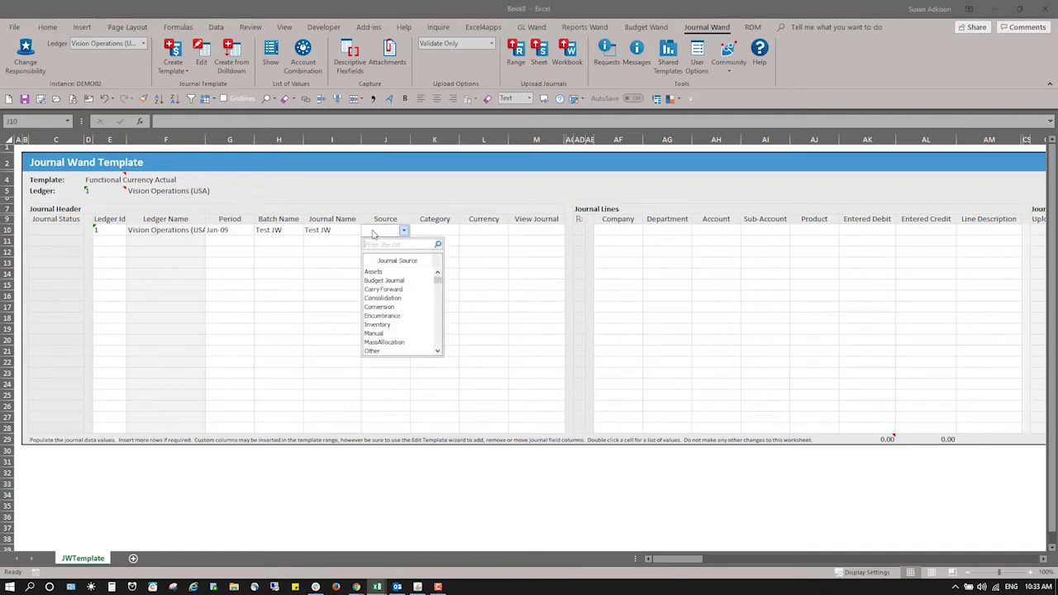
{"action": "type", "text": "spre"}
{"action": "double_click", "coordinate": [381, 271]}
{"action": "left_click", "coordinate": [444, 229]}
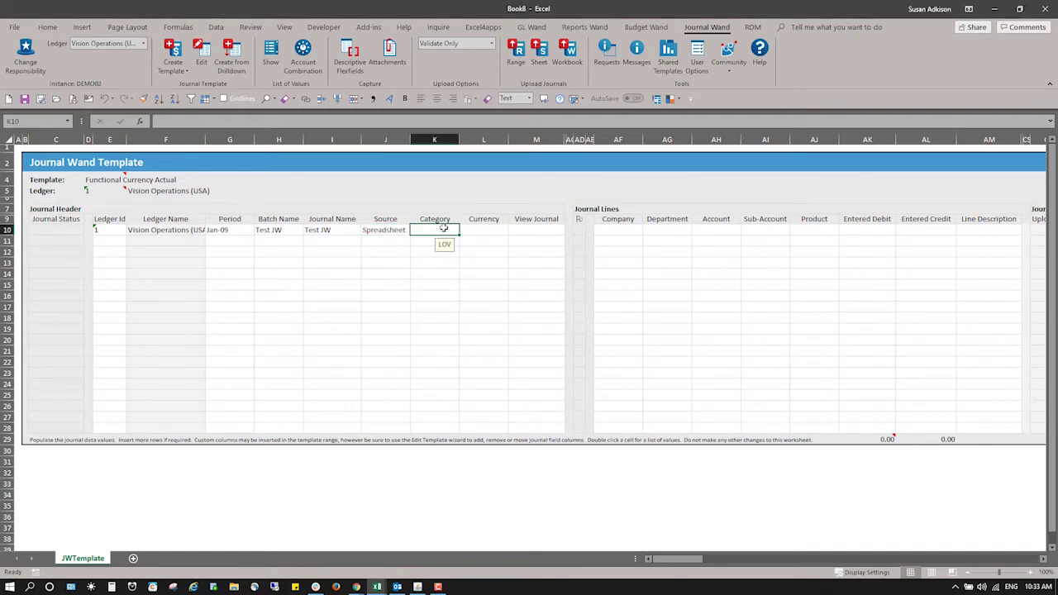
{"action": "double_click", "coordinate": [444, 229]}
{"action": "double_click", "coordinate": [415, 261]}
{"action": "left_click", "coordinate": [387, 229]}
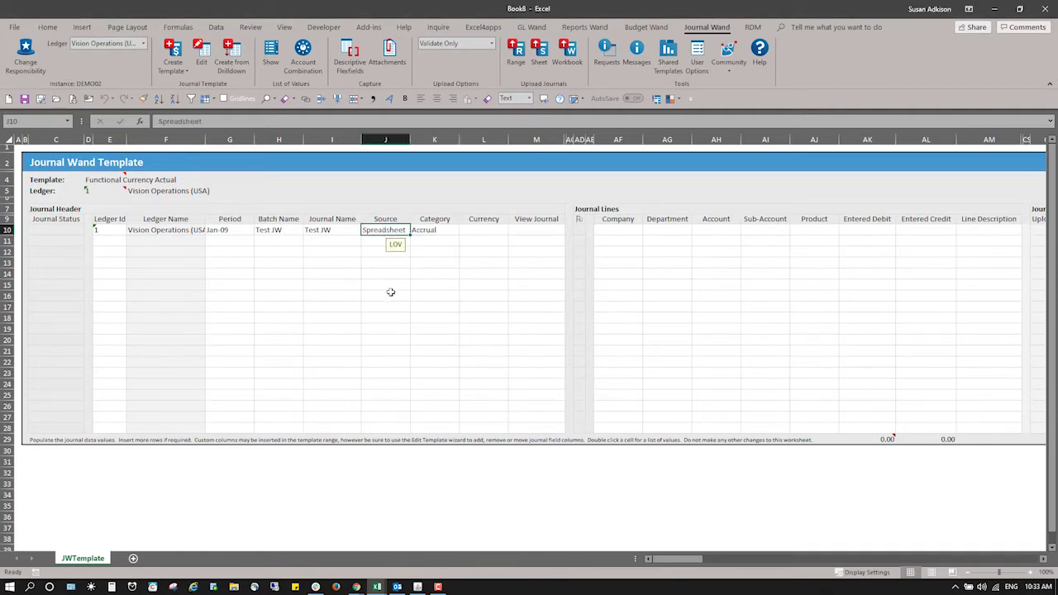
{"action": "left_click", "coordinate": [491, 229]}
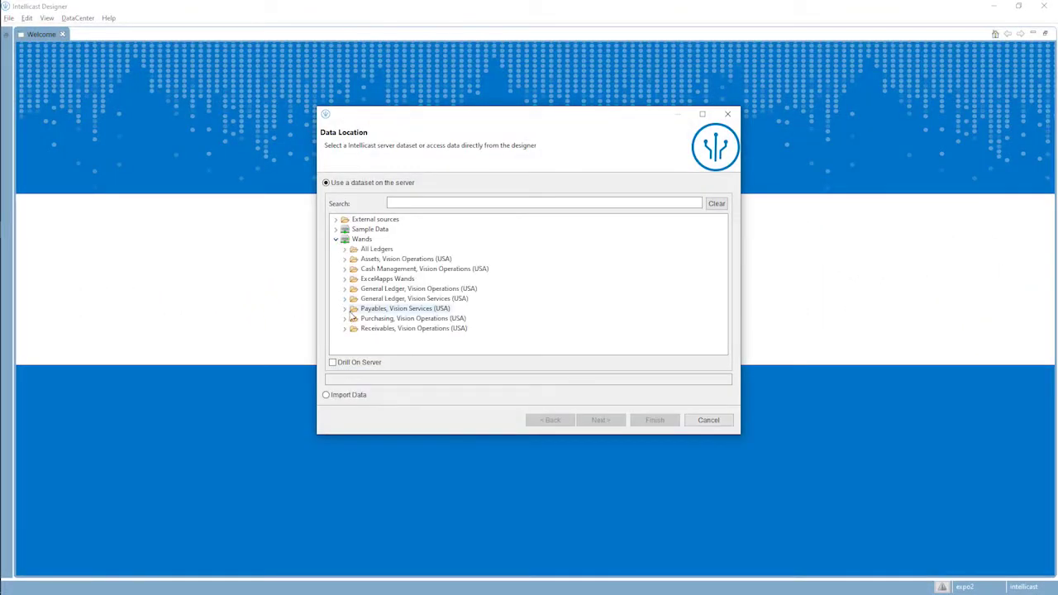
- Expand Payables, Vision Services (USA) and choose AP Invoices Details as the dataset
{"action": "left_click", "coordinate": [345, 310]}
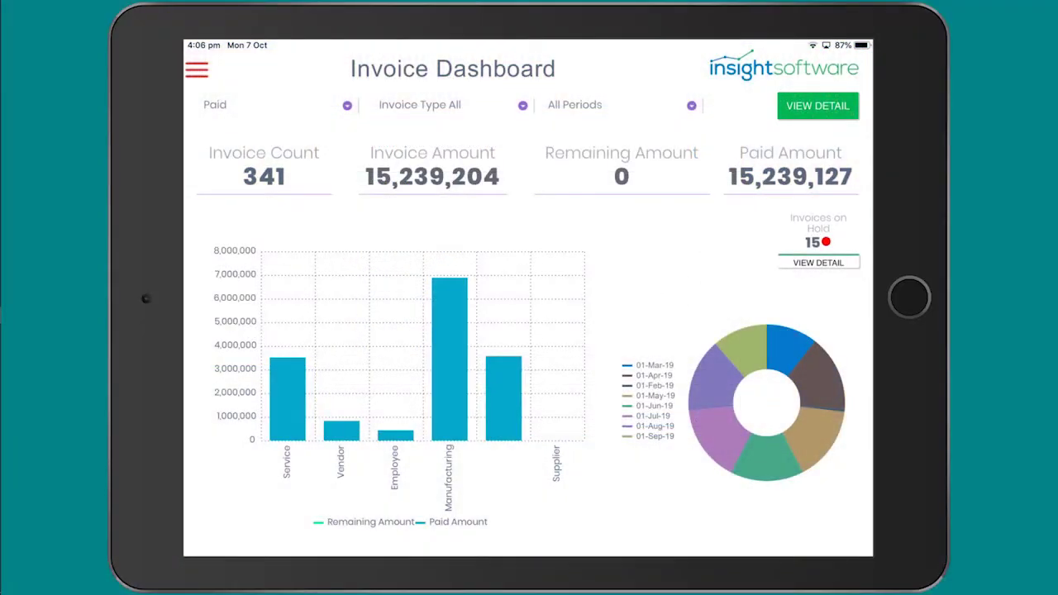
- Set payment status to Unpaid and period to Aug-19, then view trading partner invoice details
{"action": "left_click", "coordinate": [273, 107]}
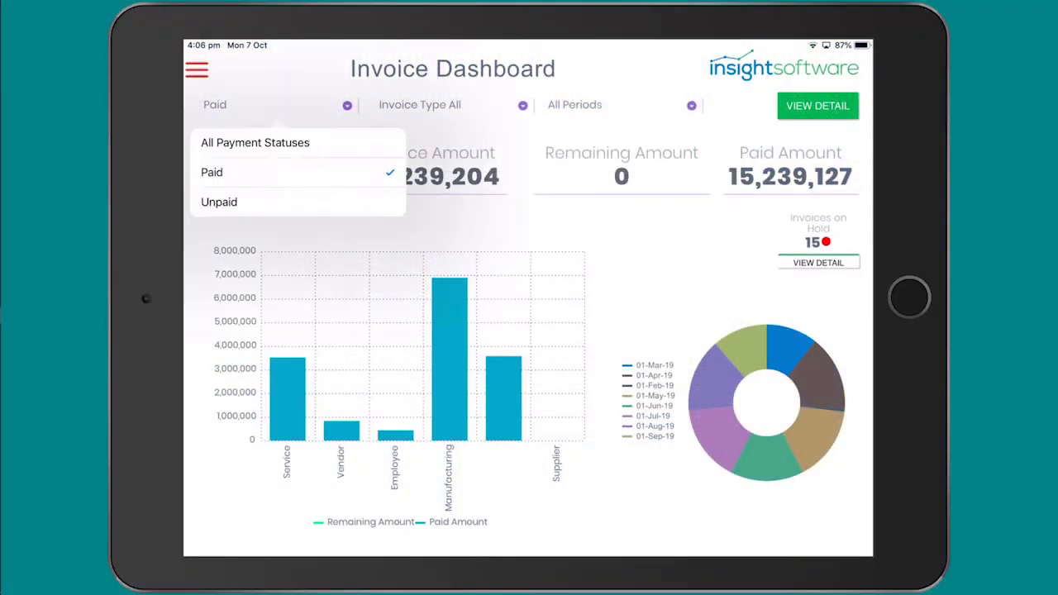
{"action": "left_click", "coordinate": [305, 209]}
{"action": "left_click", "coordinate": [608, 104]}
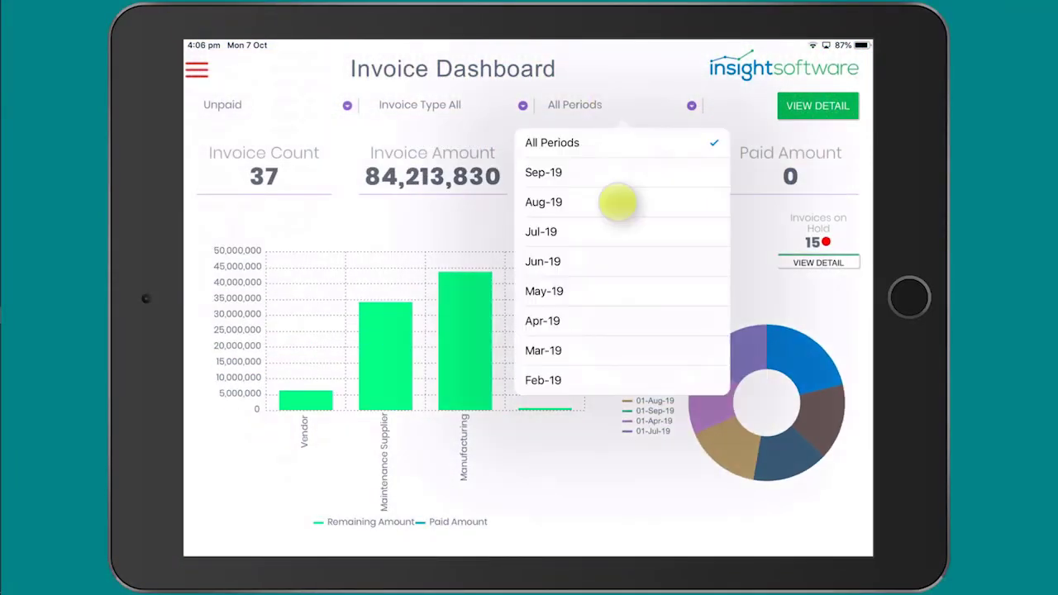
{"action": "left_click", "coordinate": [619, 200]}
{"action": "left_click", "coordinate": [820, 105]}
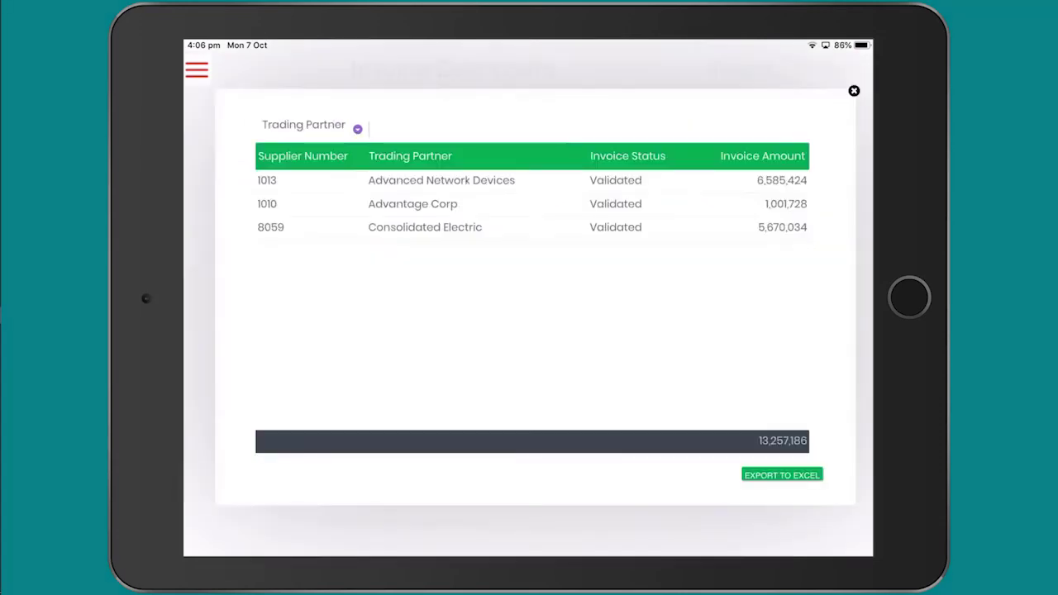